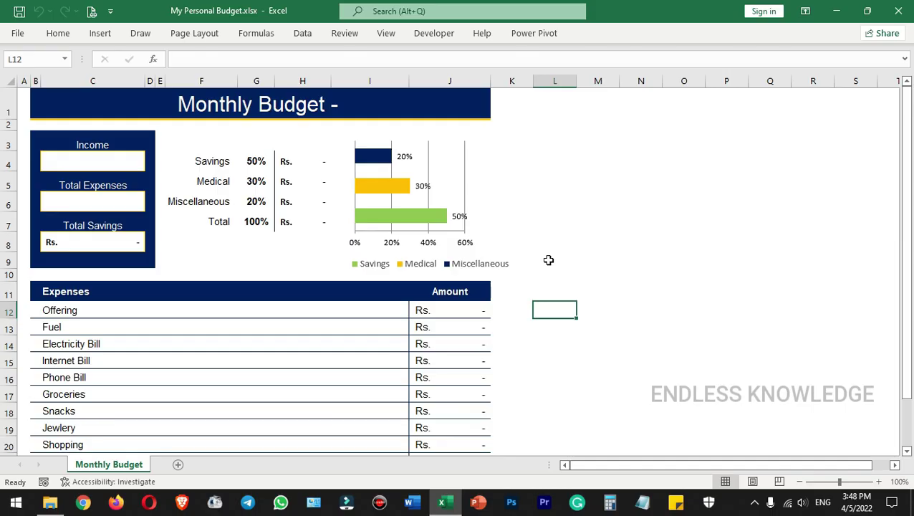
Select the budget cells, including I12:I17, J12:J17 and the whole area B1:J19
{"action": "left_click_drag", "start_coordinate": [374, 100], "coordinate": [382, 398]}
{"action": "left_click_drag", "start_coordinate": [398, 309], "coordinate": [409, 396]}
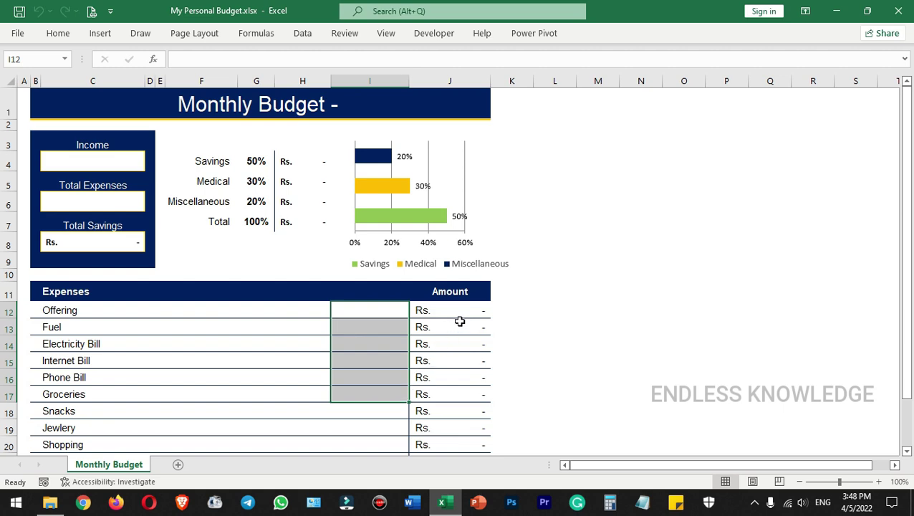
{"action": "left_click_drag", "start_coordinate": [460, 312], "coordinate": [456, 395]}
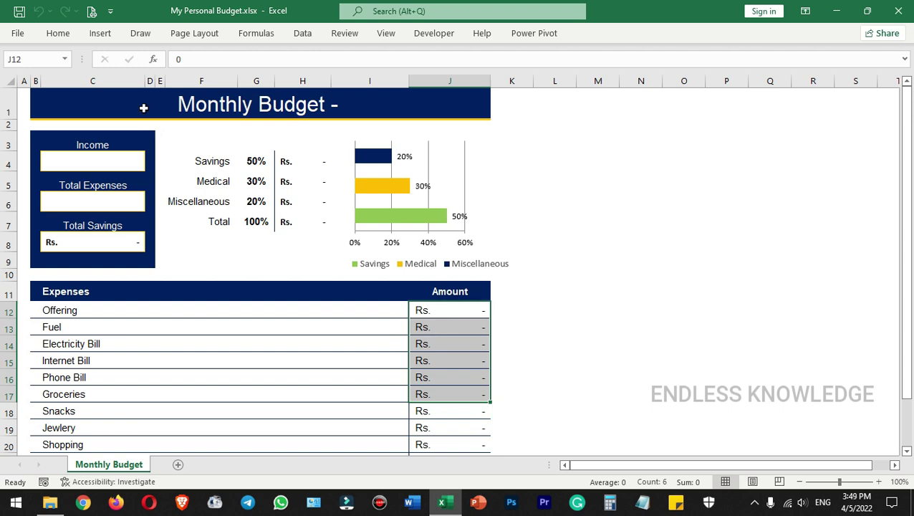
{"action": "left_click_drag", "start_coordinate": [143, 104], "coordinate": [380, 424]}
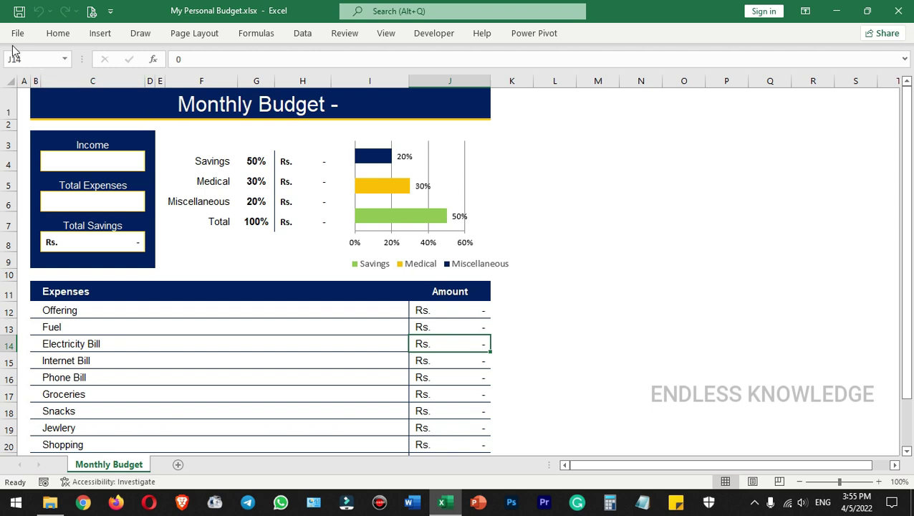
Save the workbook as an Excel Template (*.xltx) named 'Monthly Budget Template'
{"action": "left_click", "coordinate": [17, 33]}
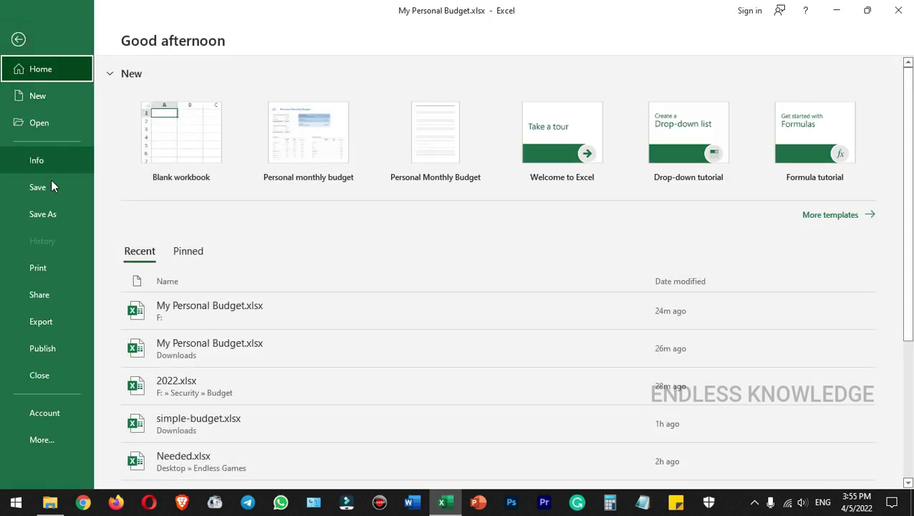
{"action": "left_click", "coordinate": [43, 214]}
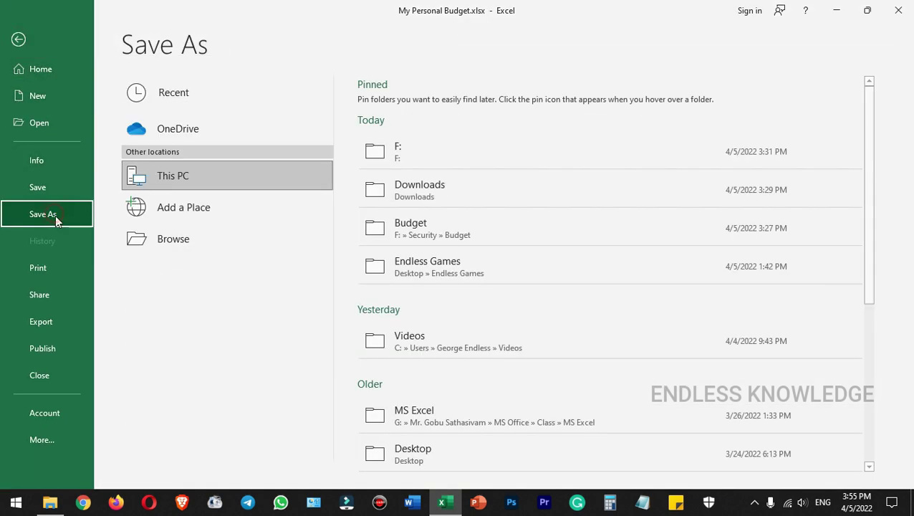
{"action": "left_click", "coordinate": [198, 251]}
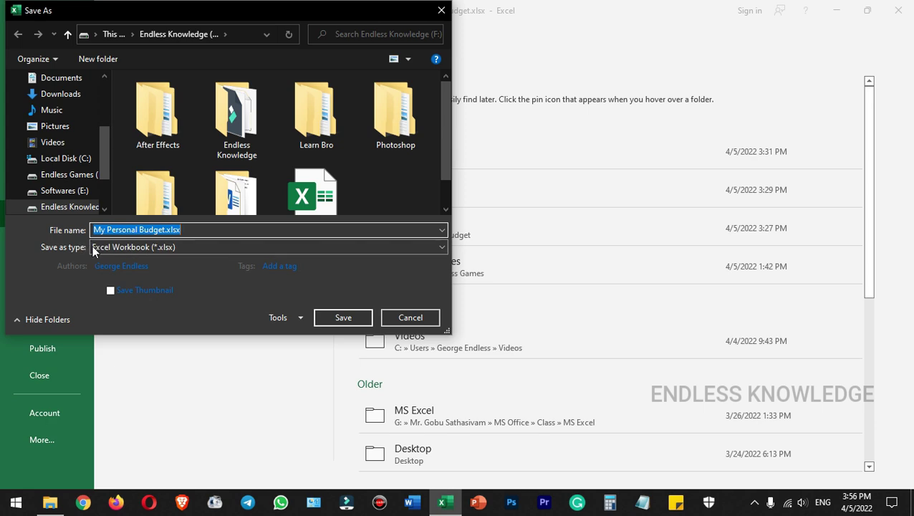
{"action": "left_click", "coordinate": [165, 246]}
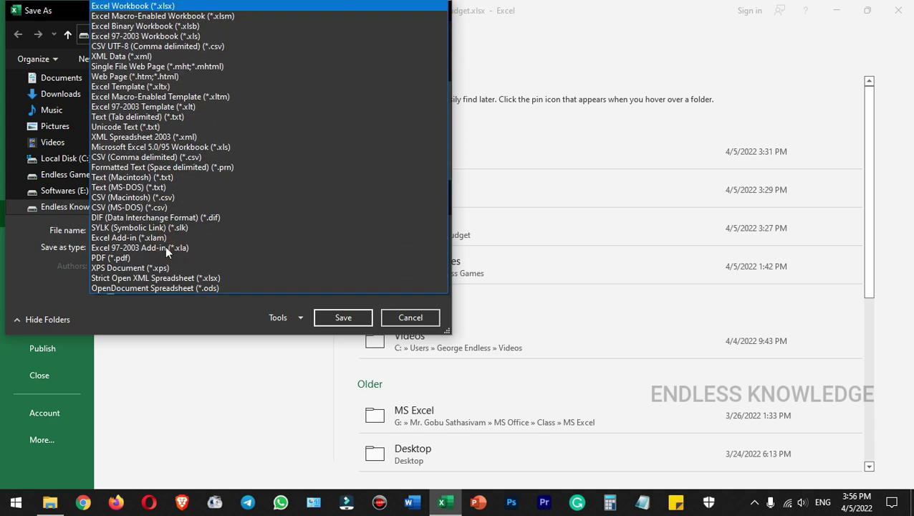
{"action": "left_click", "coordinate": [157, 90]}
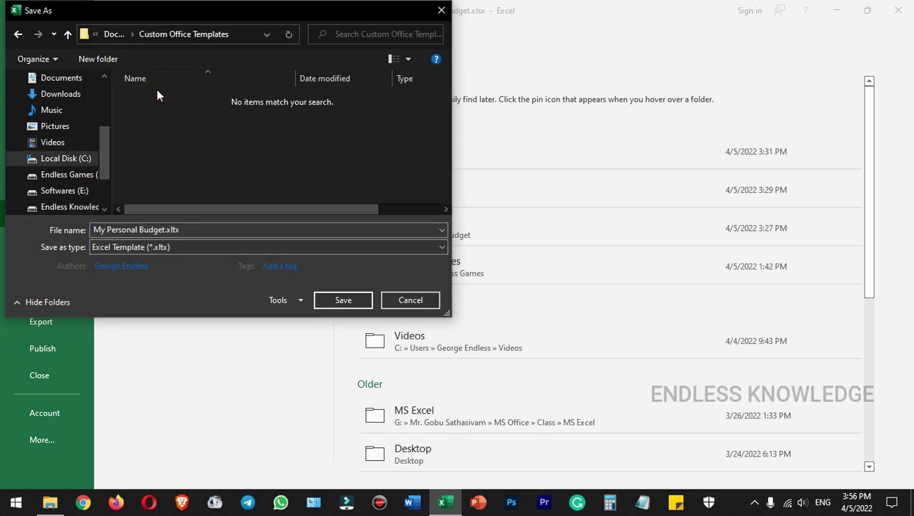
{"action": "left_click", "coordinate": [200, 229]}
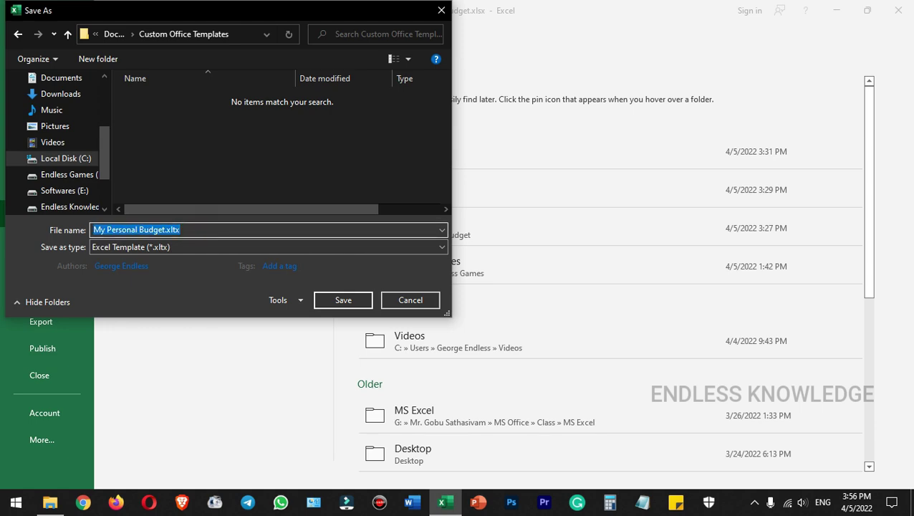
{"action": "type", "text": "Monthly Budget Template"}
{"action": "left_click", "coordinate": [346, 302]}
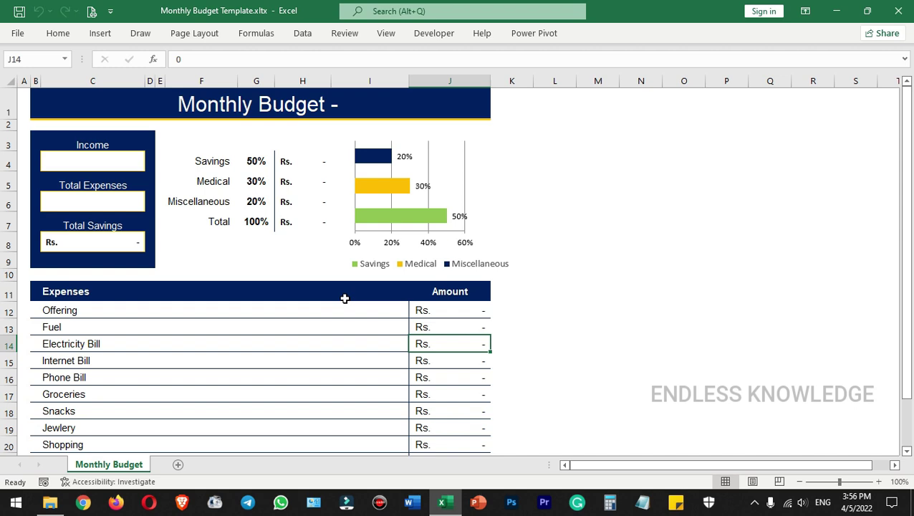
Open Excel Options at the Save page showing the default personal templates location
{"action": "left_click", "coordinate": [17, 33]}
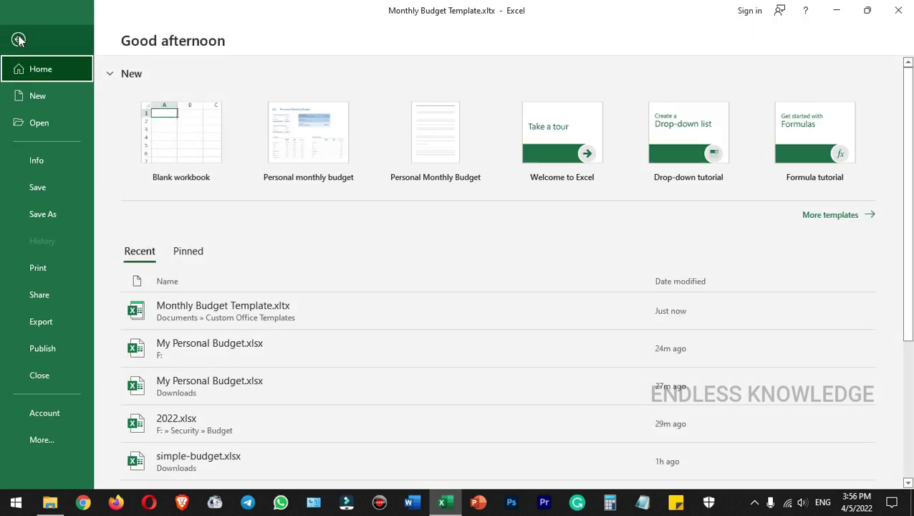
{"action": "left_click", "coordinate": [40, 439]}
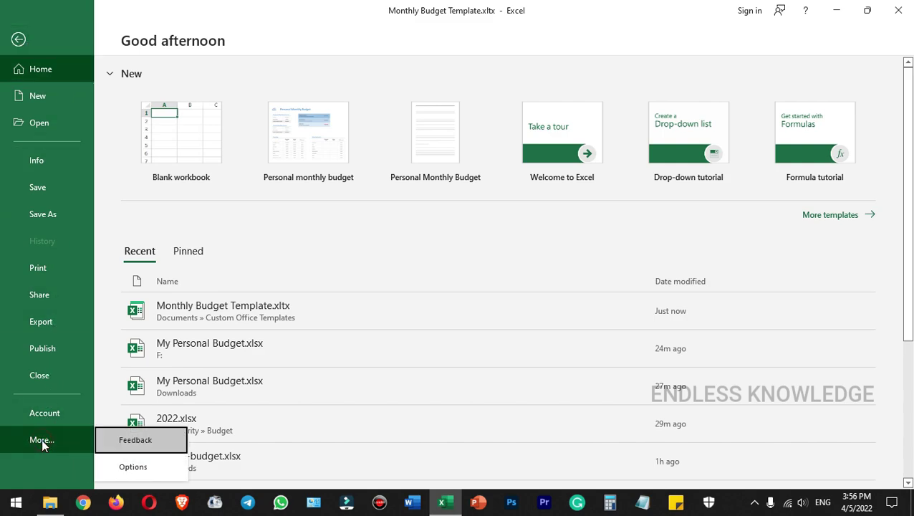
{"action": "left_click", "coordinate": [122, 466]}
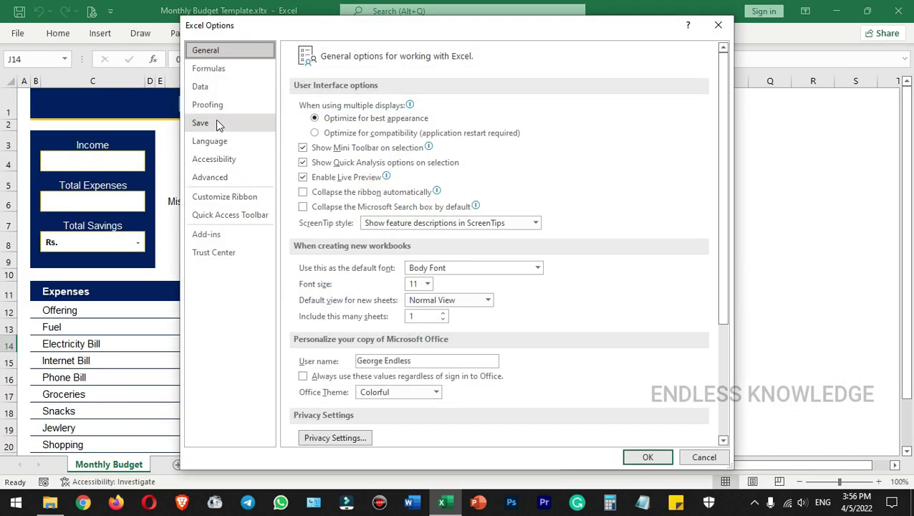
{"action": "left_click", "coordinate": [221, 124]}
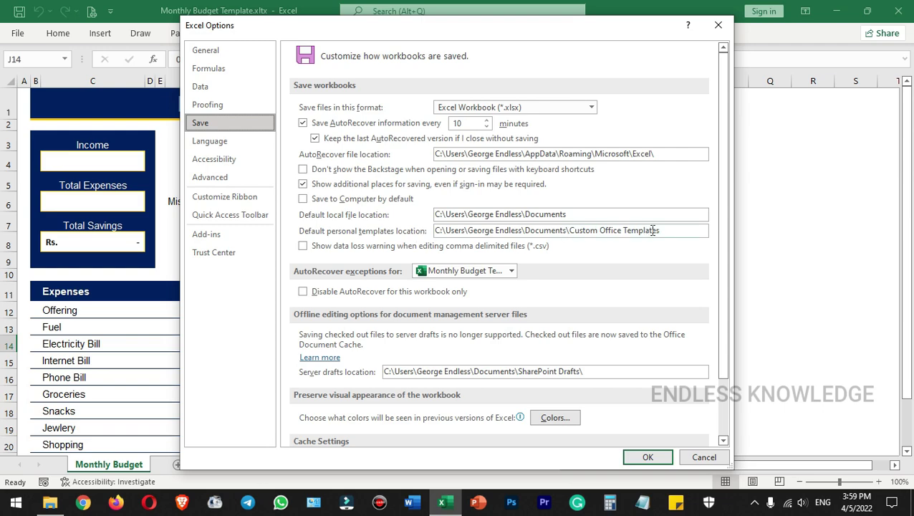
In File Explorer, reveal the current folder's full path in the address bar
{"action": "left_click", "coordinate": [50, 503]}
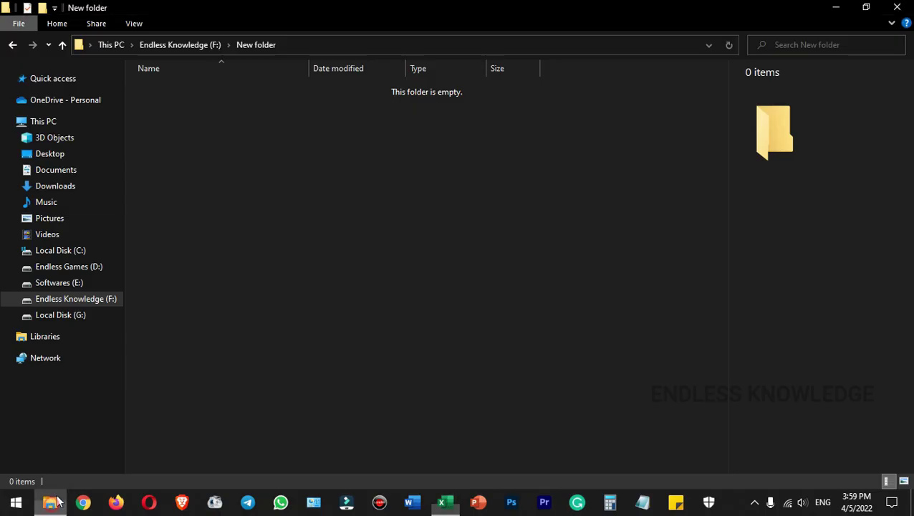
{"action": "left_click", "coordinate": [294, 44]}
{"action": "key", "text": "ctrl+c"}
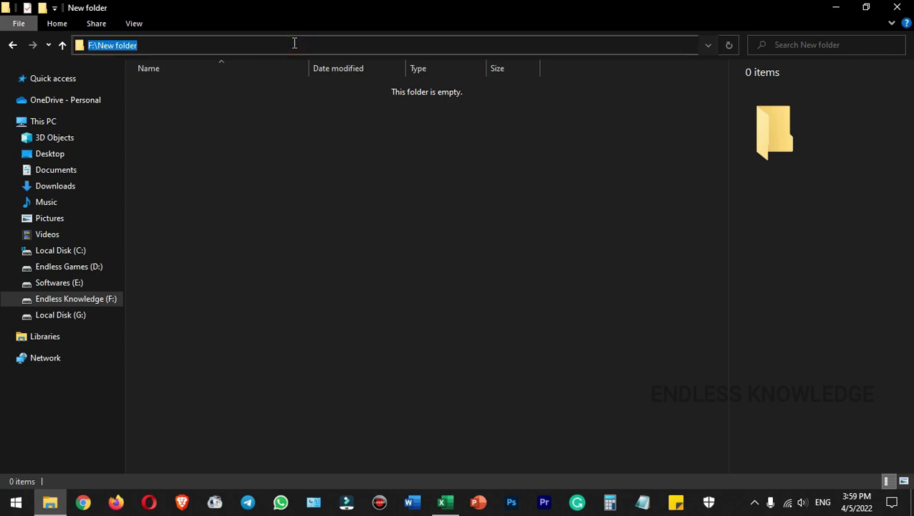
{"action": "left_click", "coordinate": [286, 130]}
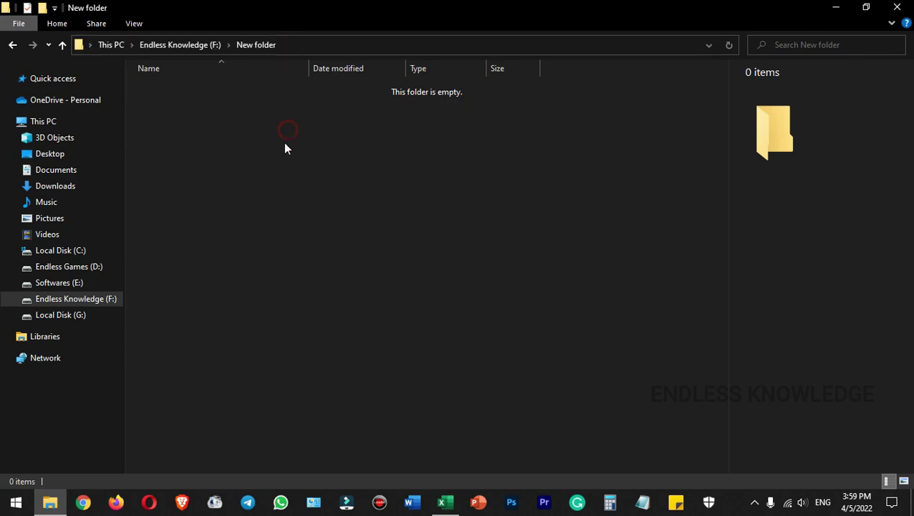
Replace the personal templates location with F:\New folder, then cancel Excel Options
{"action": "left_click", "coordinate": [445, 503]}
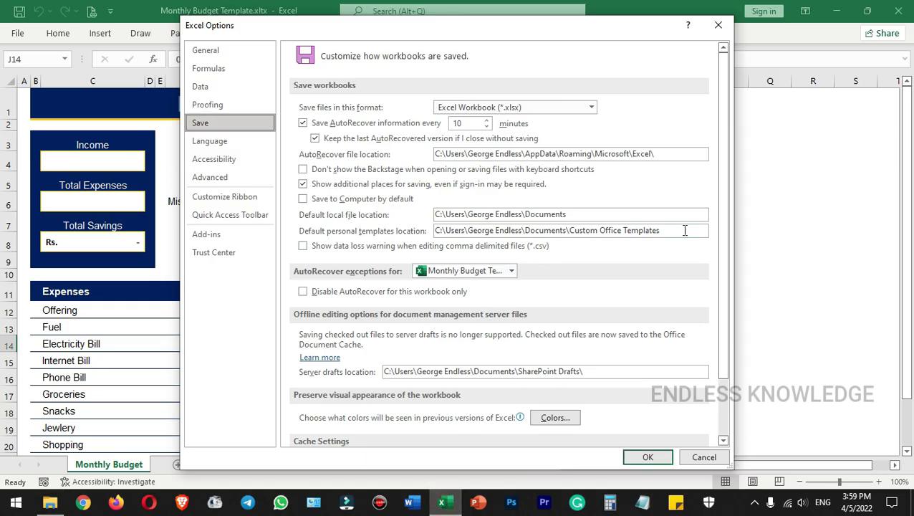
{"action": "left_click_drag", "start_coordinate": [682, 230], "coordinate": [380, 221]}
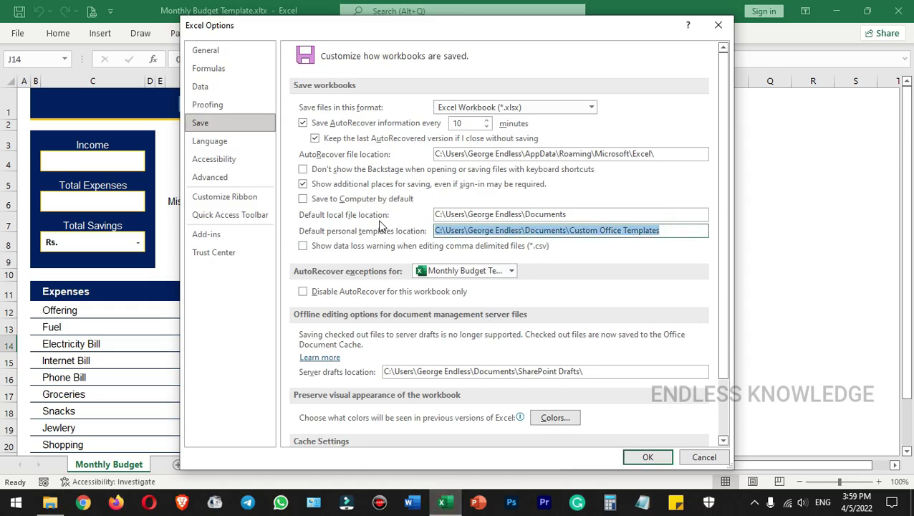
{"action": "key", "text": "ctrl+v"}
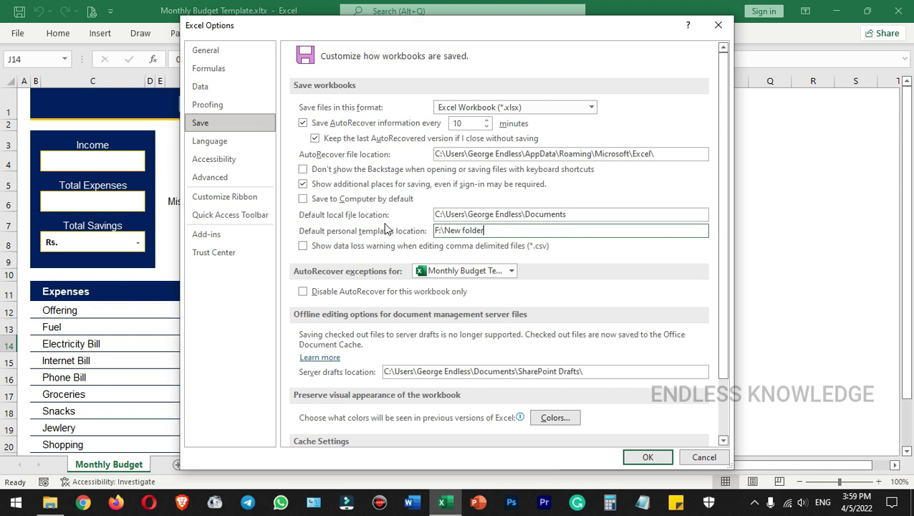
{"action": "left_click", "coordinate": [706, 459]}
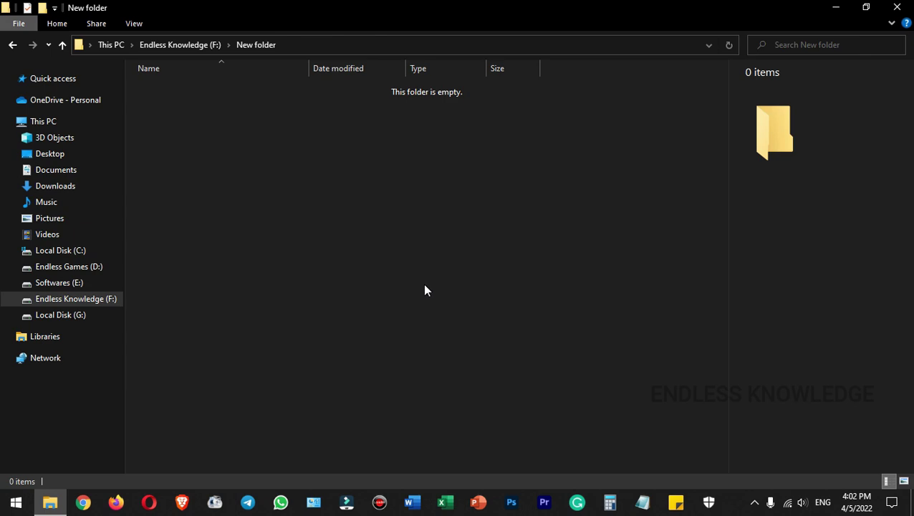
Relaunch Excel and create Monthly Budget Template1 from the Personal templates' Monthly Budget Template
{"action": "left_click", "coordinate": [445, 502]}
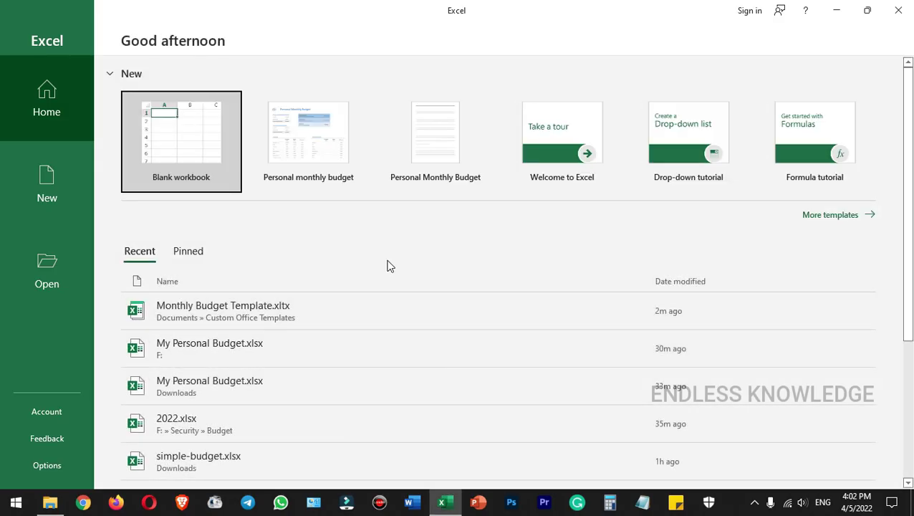
{"action": "left_click", "coordinate": [836, 218]}
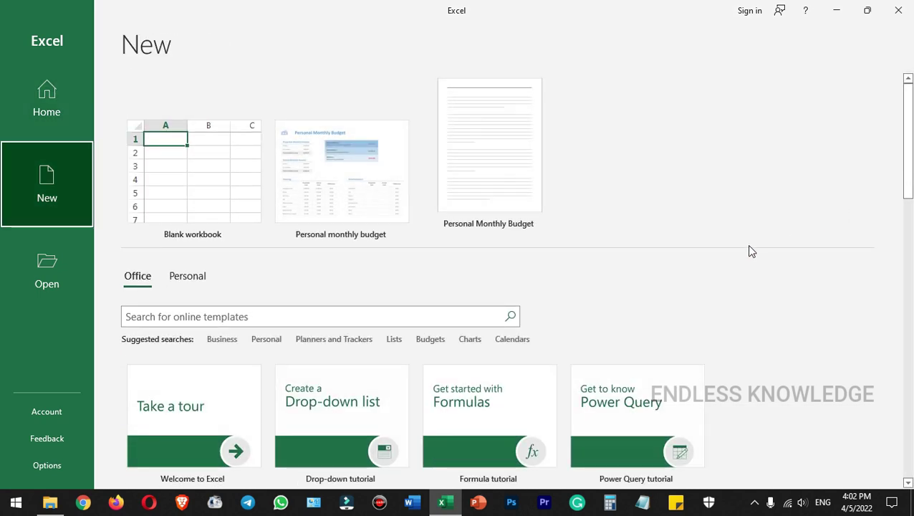
{"action": "scroll", "coordinate": [749, 247], "scroll_direction": "down", "scroll_amount": 5}
{"action": "scroll", "coordinate": [777, 265], "scroll_direction": "down", "scroll_amount": 3}
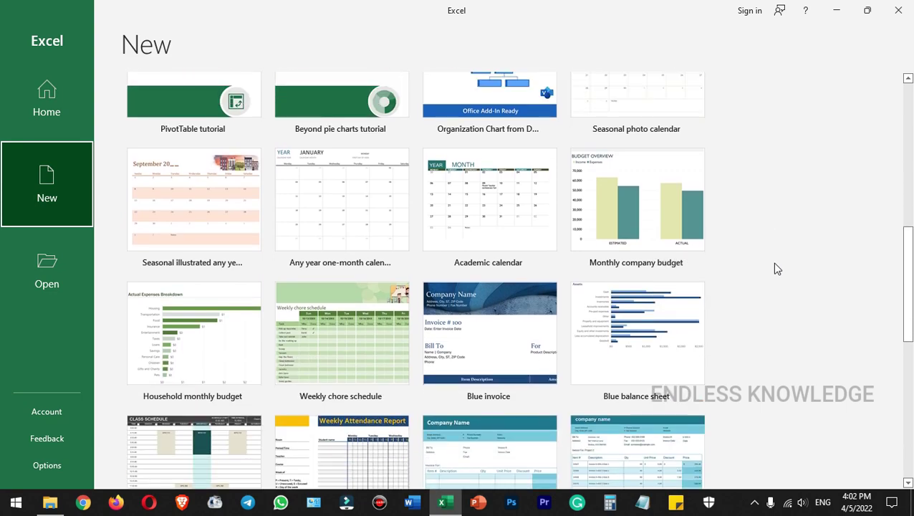
{"action": "scroll", "coordinate": [776, 268], "scroll_direction": "up", "scroll_amount": 10}
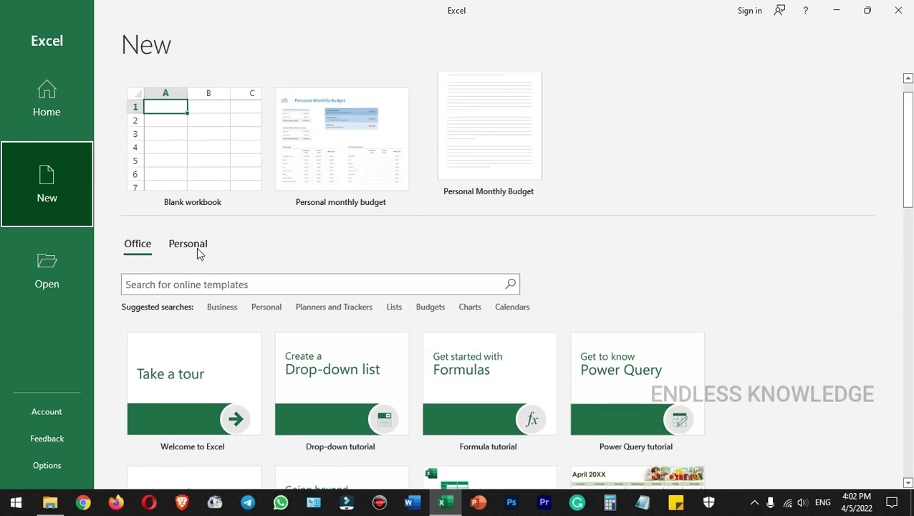
{"action": "left_click", "coordinate": [198, 249]}
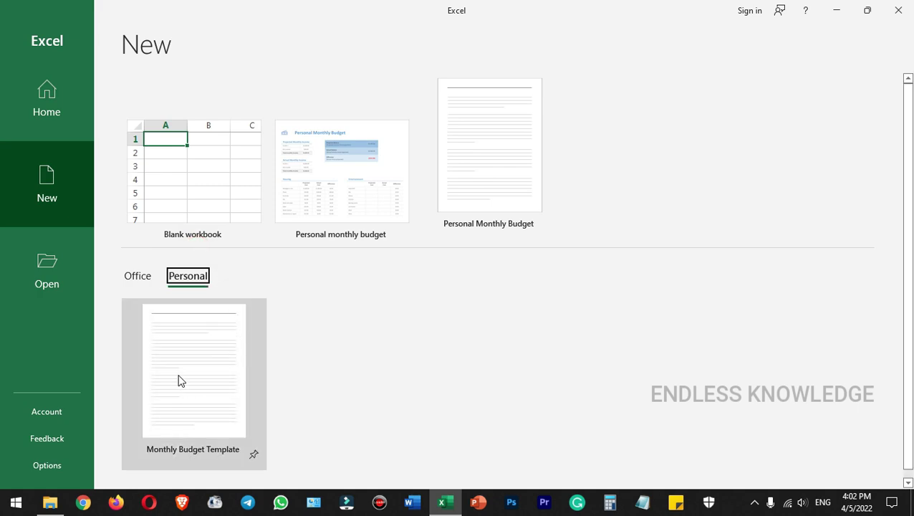
{"action": "left_click", "coordinate": [179, 379]}
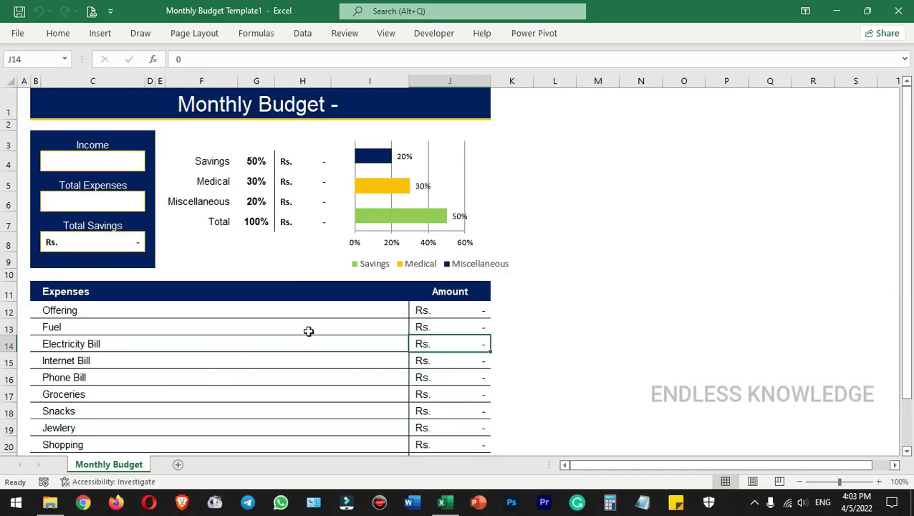
{"action": "left_click", "coordinate": [480, 311]}
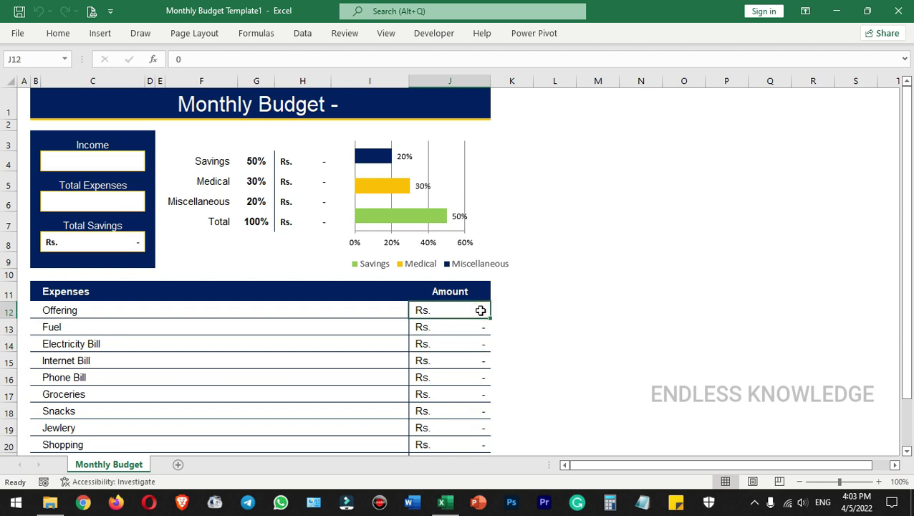
{"action": "key", "text": "ctrl+s"}
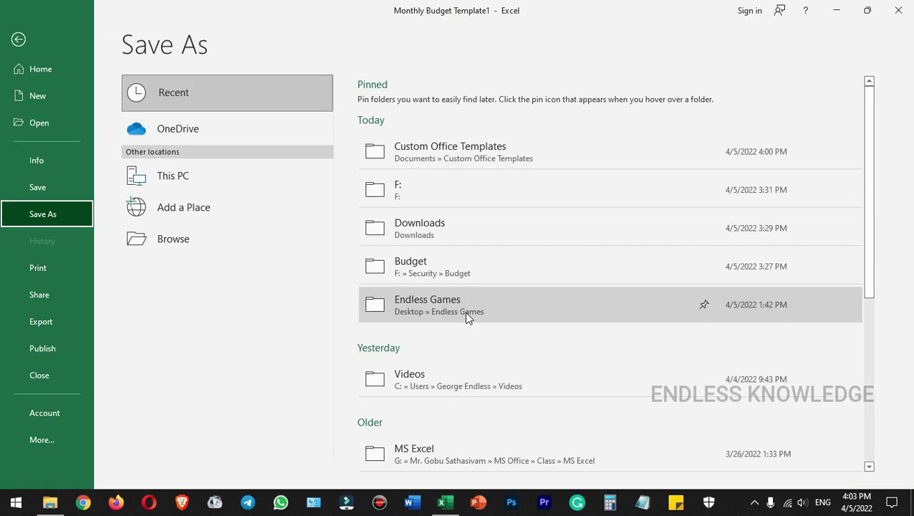
{"action": "left_click", "coordinate": [202, 239]}
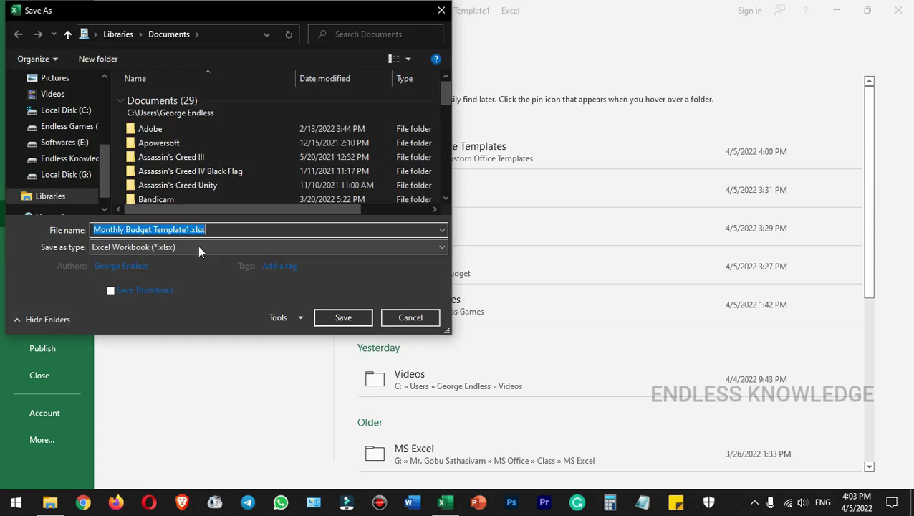
{"action": "scroll", "coordinate": [69, 93], "scroll_direction": "up", "scroll_amount": 2}
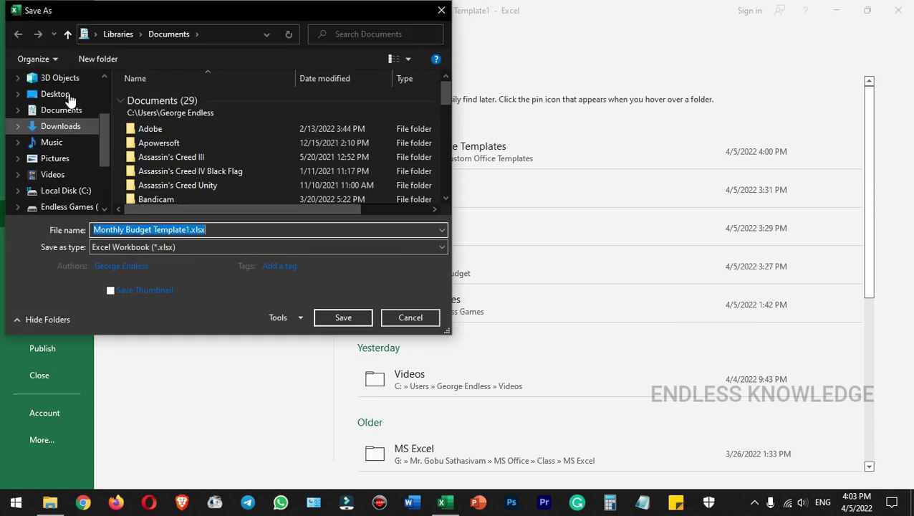
{"action": "scroll", "coordinate": [69, 98], "scroll_direction": "up", "scroll_amount": 1}
{"action": "left_click", "coordinate": [68, 99]}
{"action": "left_click", "coordinate": [70, 116]}
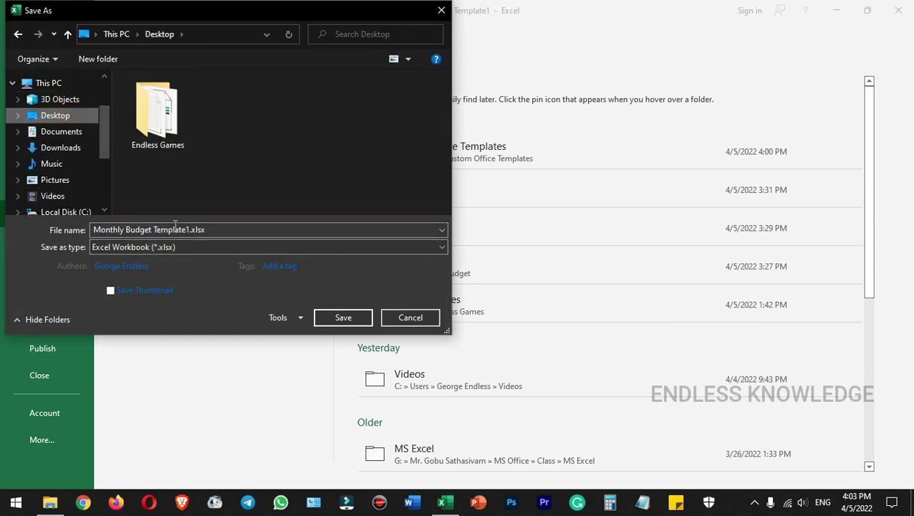
{"action": "left_click", "coordinate": [225, 233]}
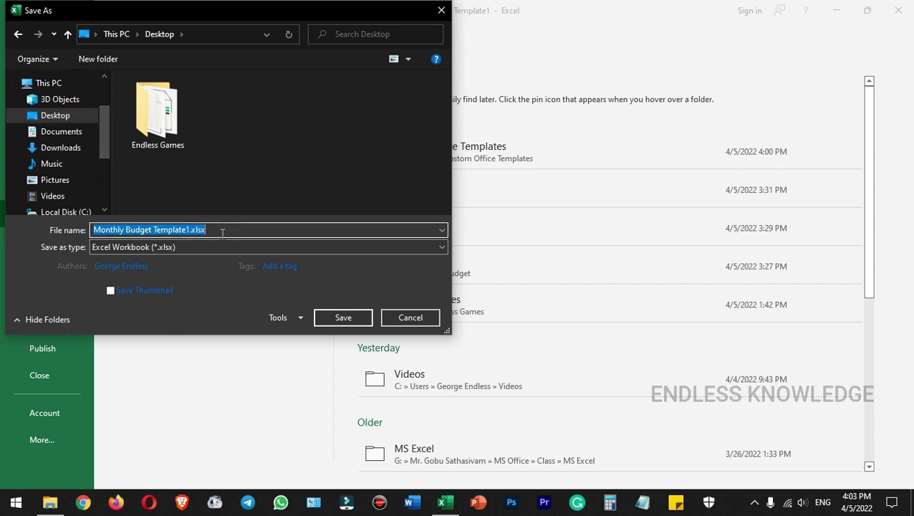
{"action": "key", "text": "Return"}
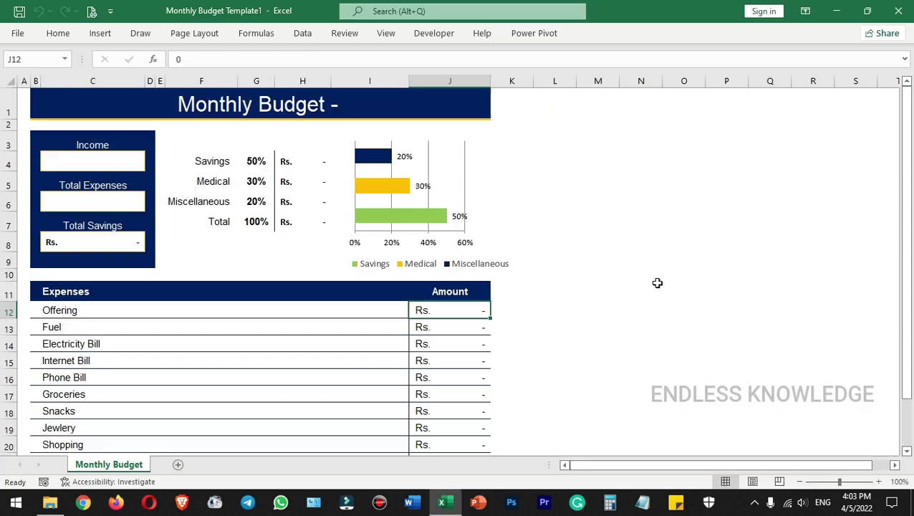